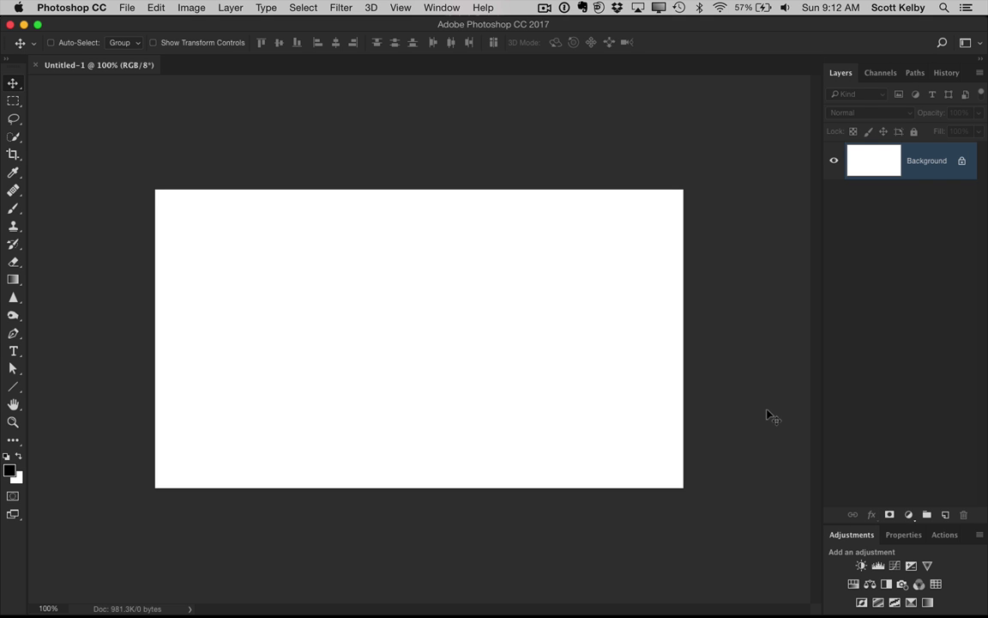
# Cycle the interface colour theme lighter and darker, then zoom the canvas out and back to 100%
pyautogui.hotkey('shift', 'F2')
pyautogui.hotkey('shift', 'F2')
pyautogui.hotkey('shift', 'F2')
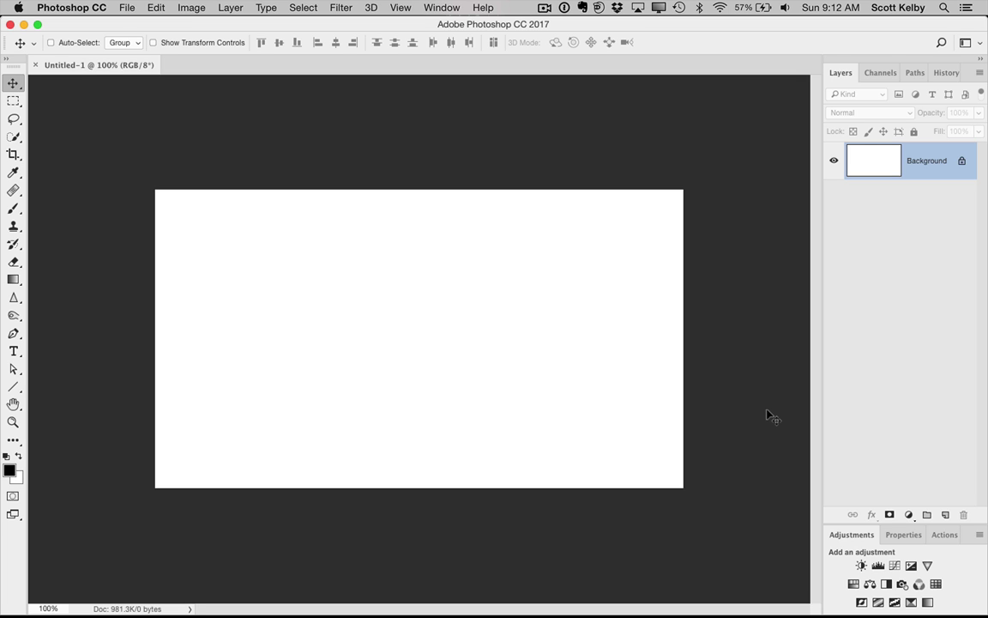
pyautogui.hotkey('shift', 'F1')
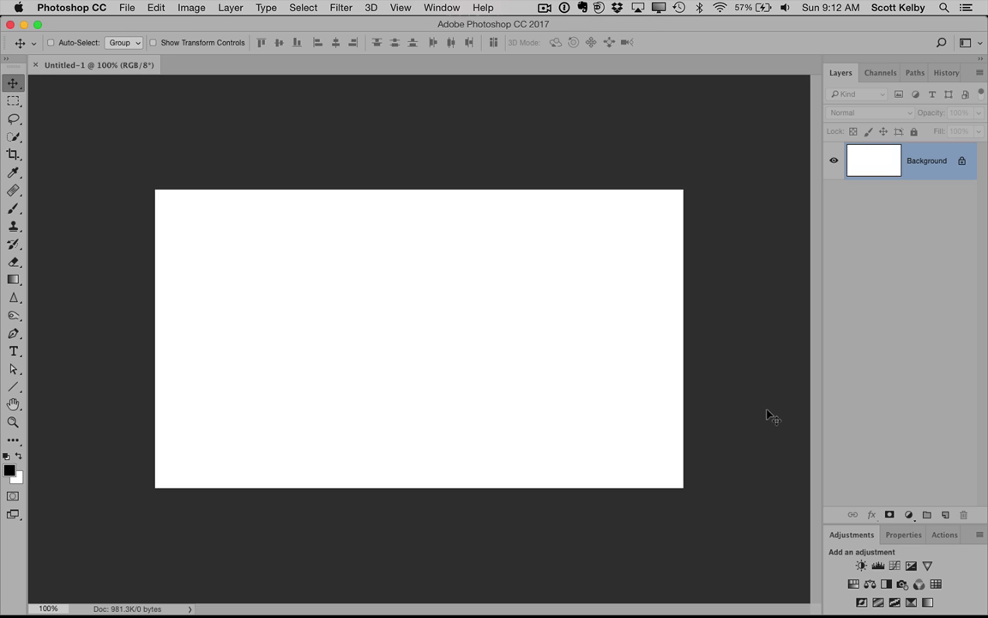
pyautogui.hotkey('shift', 'F1')
pyautogui.hotkey('shift', 'F1')
pyautogui.hotkey('shift', 'F2')
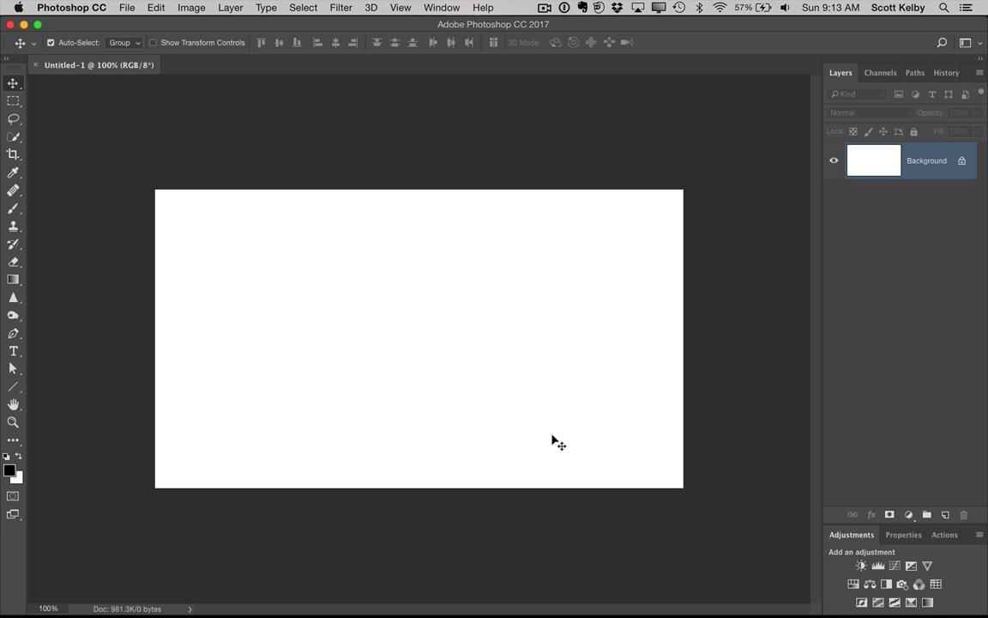
pyautogui.press('super+minus')
pyautogui.press('super+plus')
# Switch the canvas surround colour to Default, then Dark Gray, then back to Default
pyautogui.rightClick(85, 126)
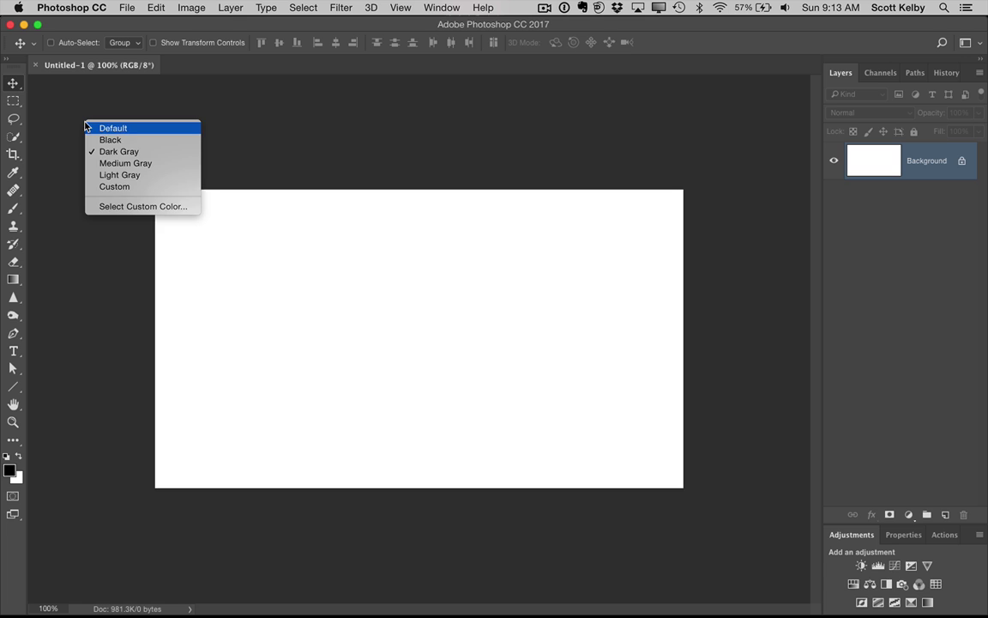
pyautogui.click(182, 128)
pyautogui.rightClick(120, 134)
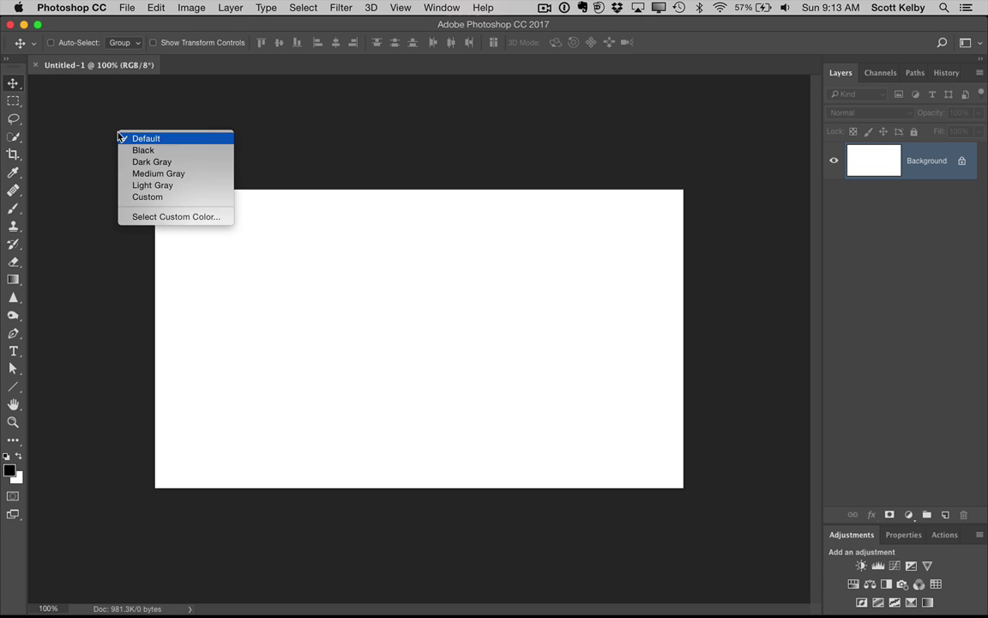
pyautogui.click(174, 162)
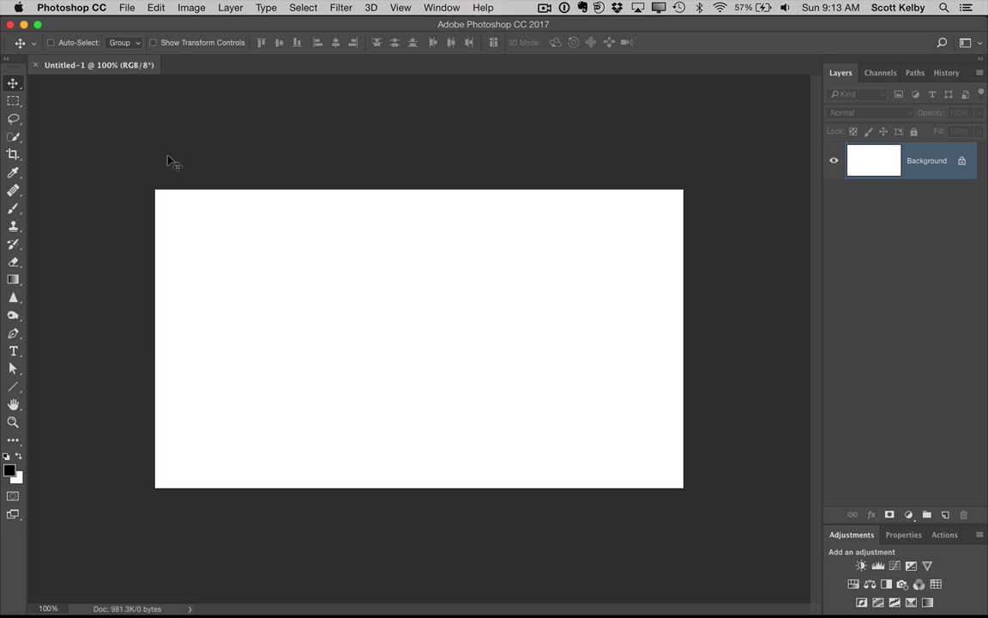
pyautogui.rightClick(112, 129)
pyautogui.click(128, 135)
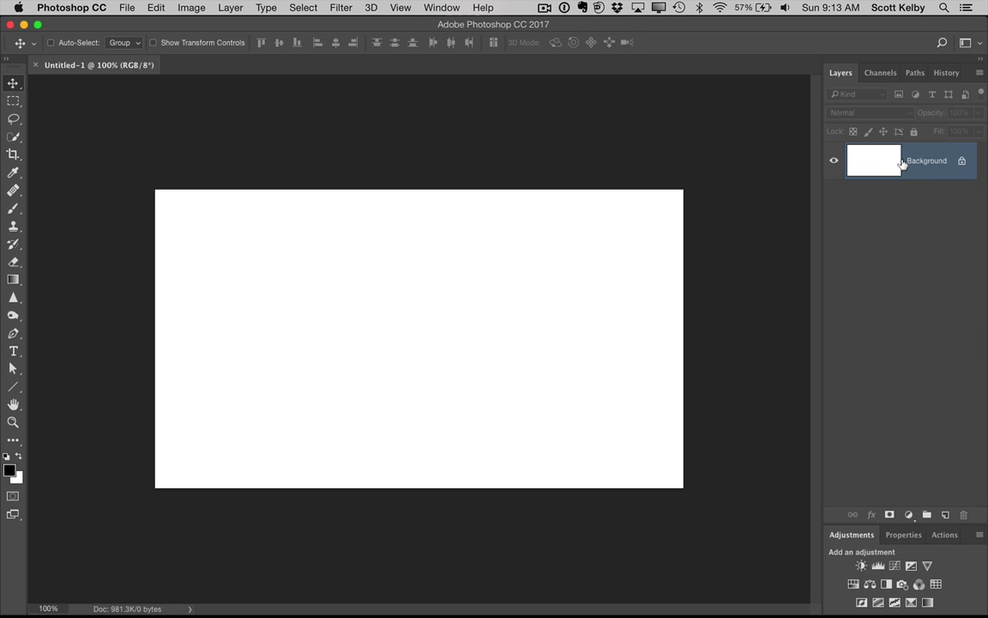
pyautogui.click(890, 74)
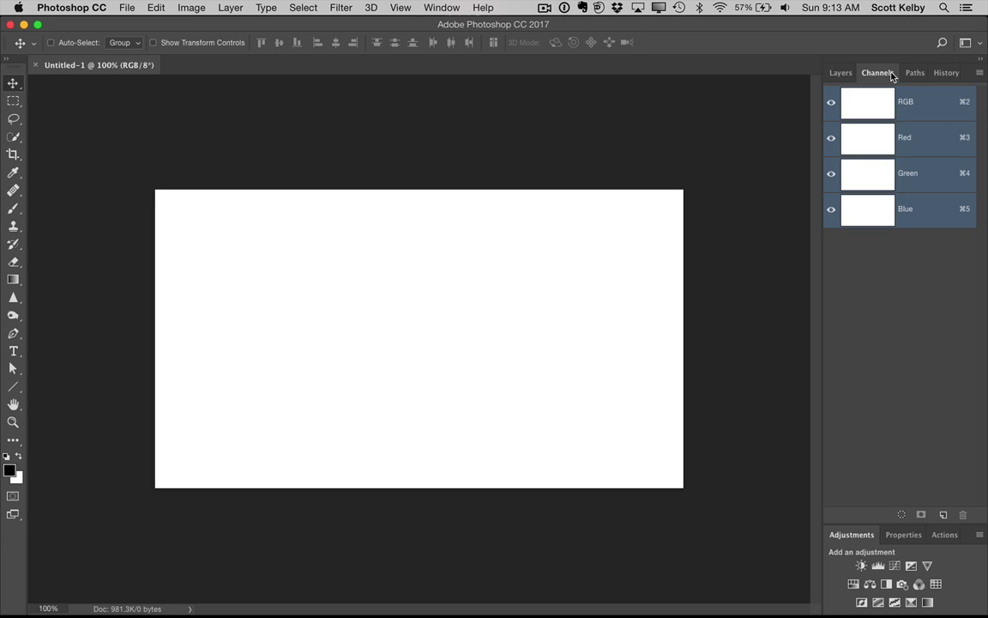
pyautogui.click(916, 73)
pyautogui.click(840, 73)
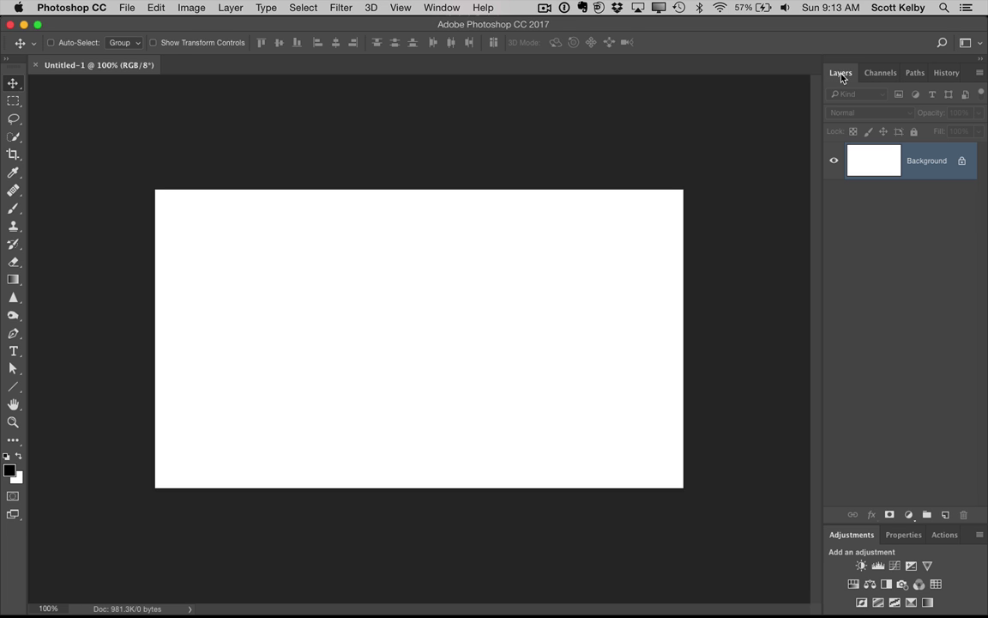
pyautogui.rightClick(866, 215)
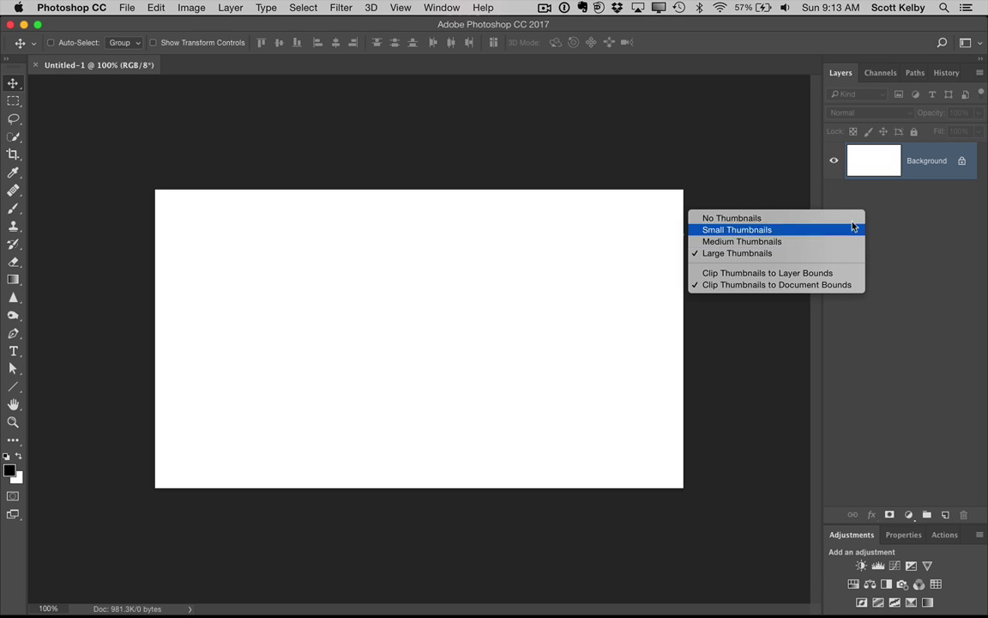
pyautogui.click(852, 220)
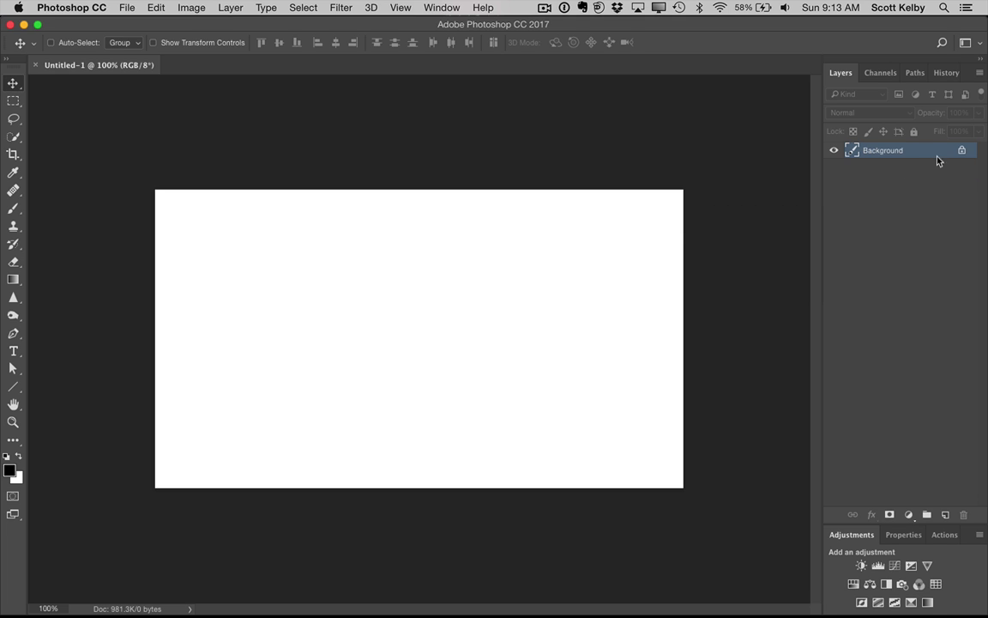
pyautogui.rightClick(859, 188)
pyautogui.click(830, 205)
pyautogui.rightClick(851, 199)
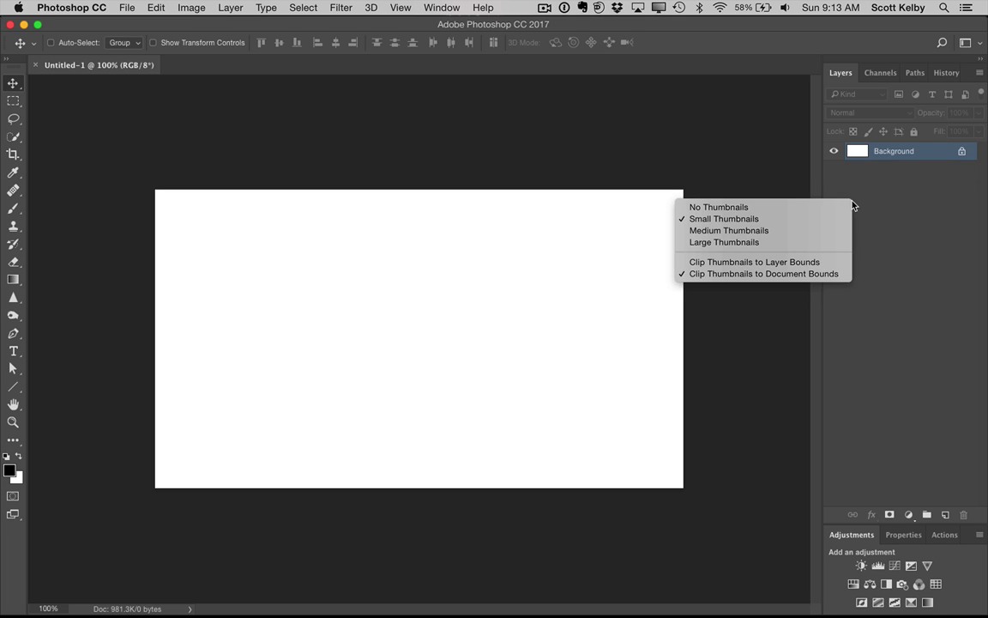
pyautogui.click(833, 232)
pyautogui.rightClick(862, 242)
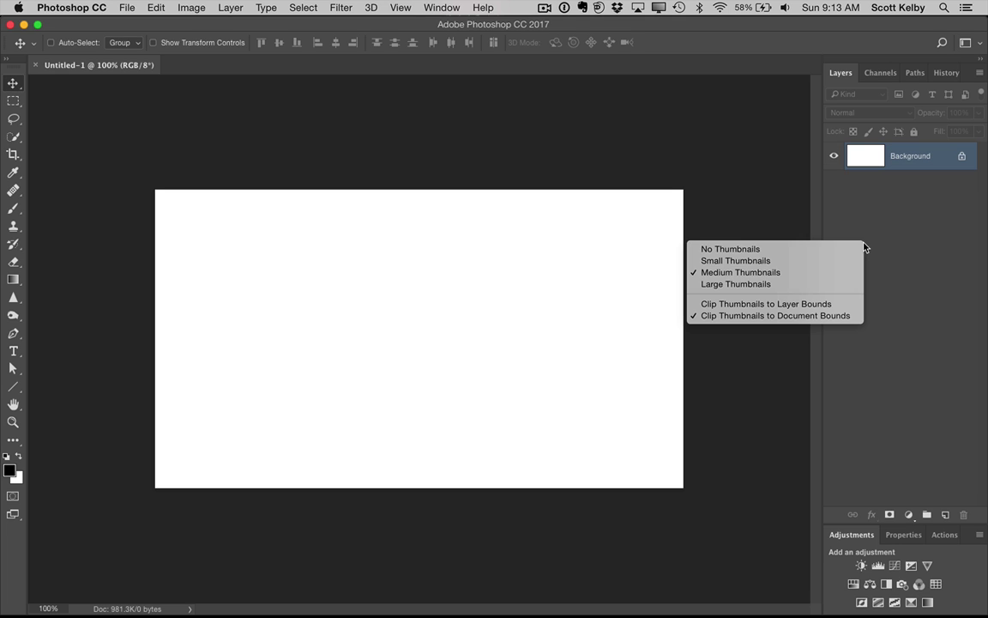
pyautogui.click(835, 284)
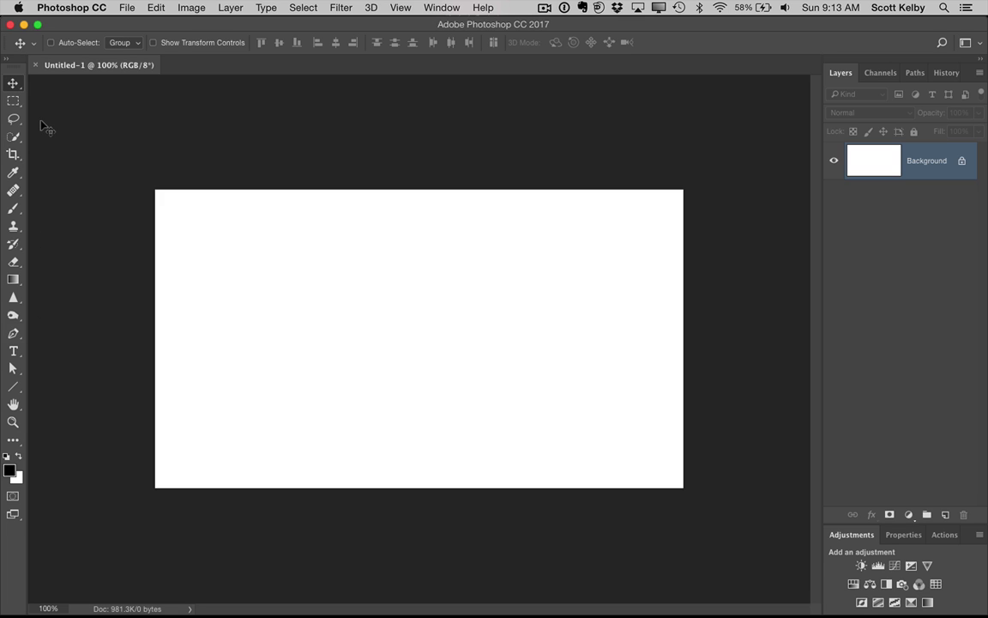
# Open the Customize Toolbar dialog from the Edit menu
pyautogui.click(156, 8)
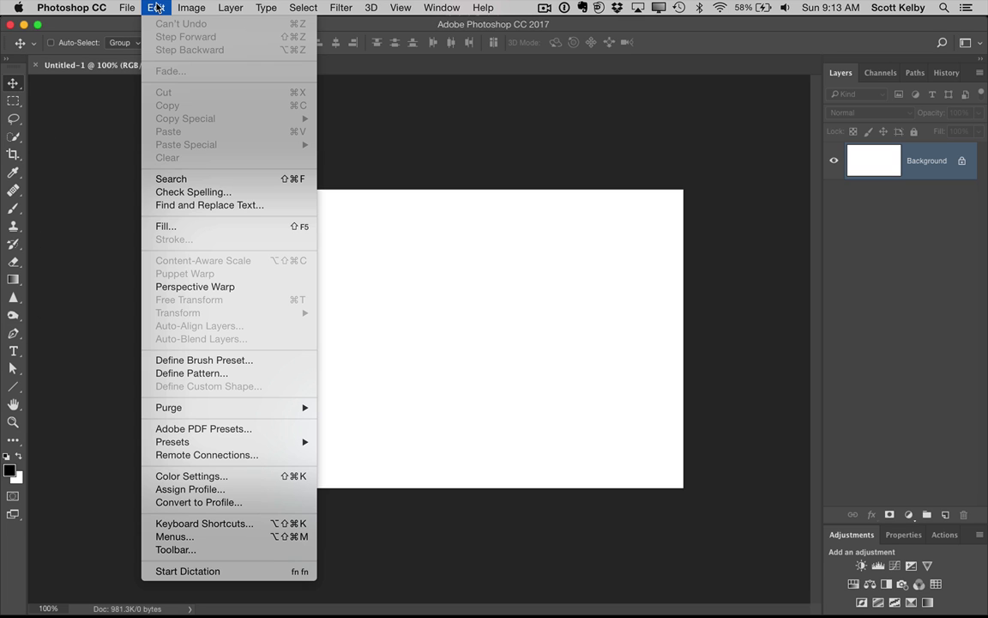
pyautogui.click(220, 559)
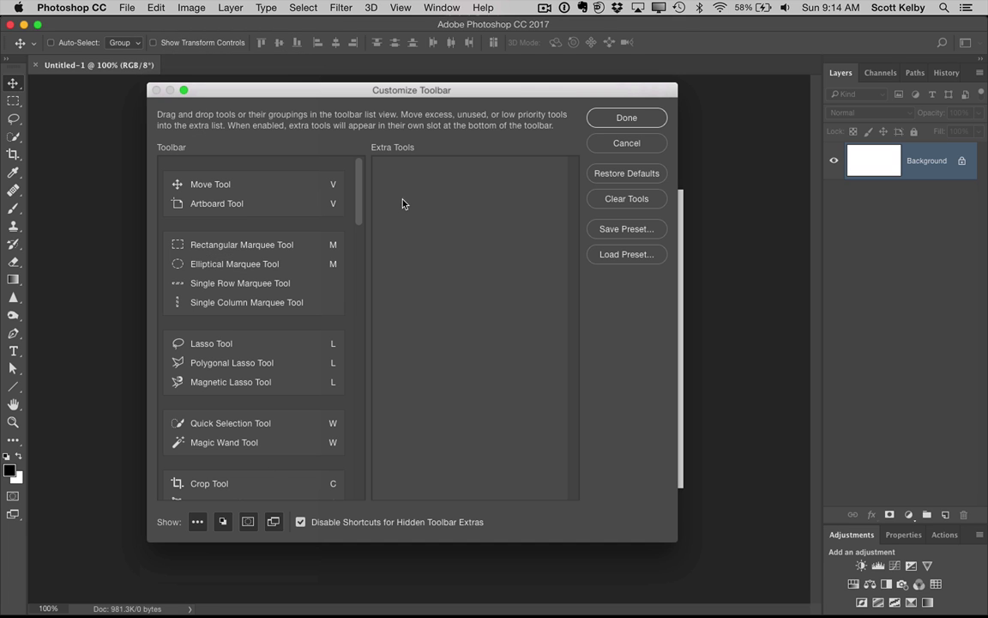
pyautogui.moveTo(481, 94); pyautogui.dragTo(440, 109)
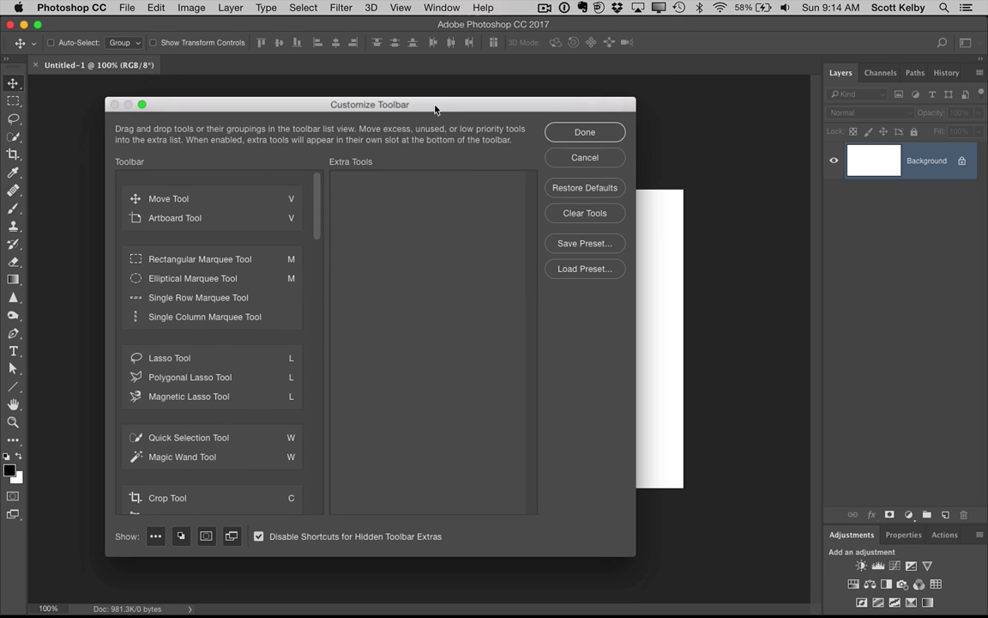
pyautogui.scroll(-8, 316, 203)
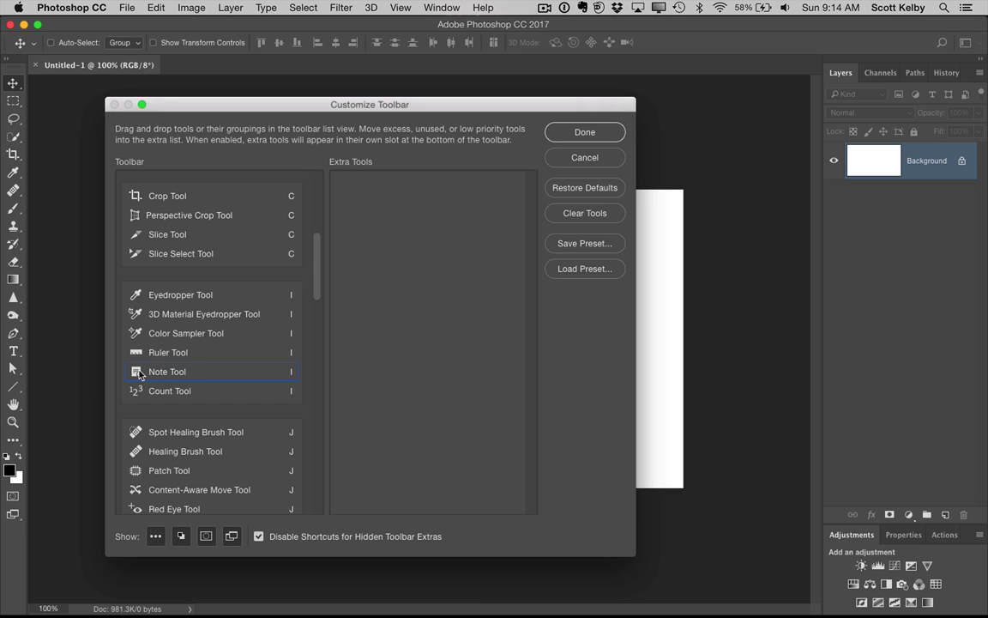
# Move Note, Count, 3D Material Eyedropper, Slice, Slice Select and Mixer Brush tools to Extra Tools
pyautogui.moveTo(136, 371); pyautogui.dragTo(376, 297)
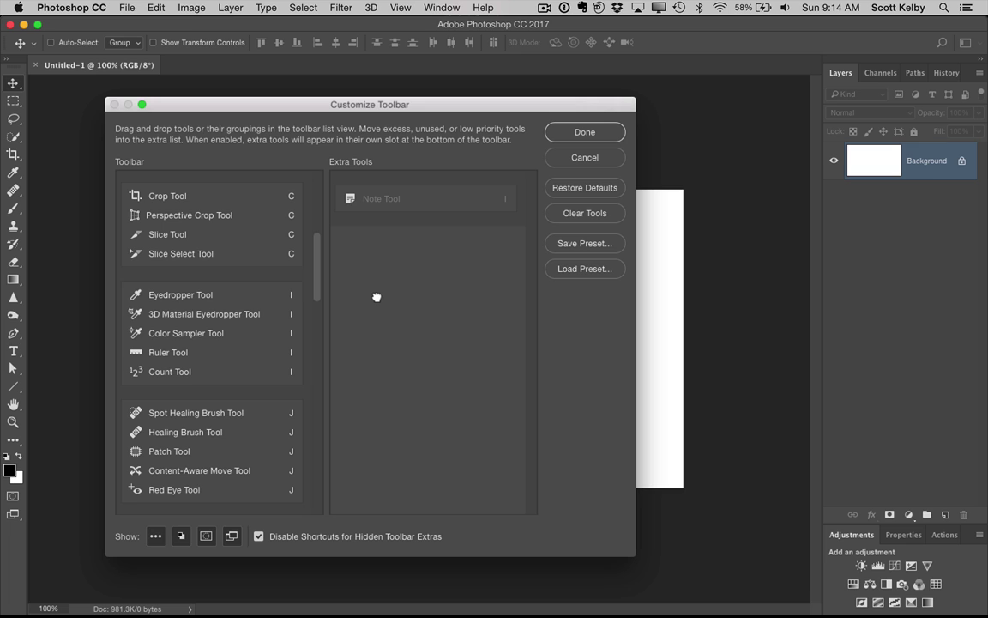
pyautogui.moveTo(136, 371); pyautogui.dragTo(395, 267)
pyautogui.moveTo(135, 314); pyautogui.dragTo(379, 283)
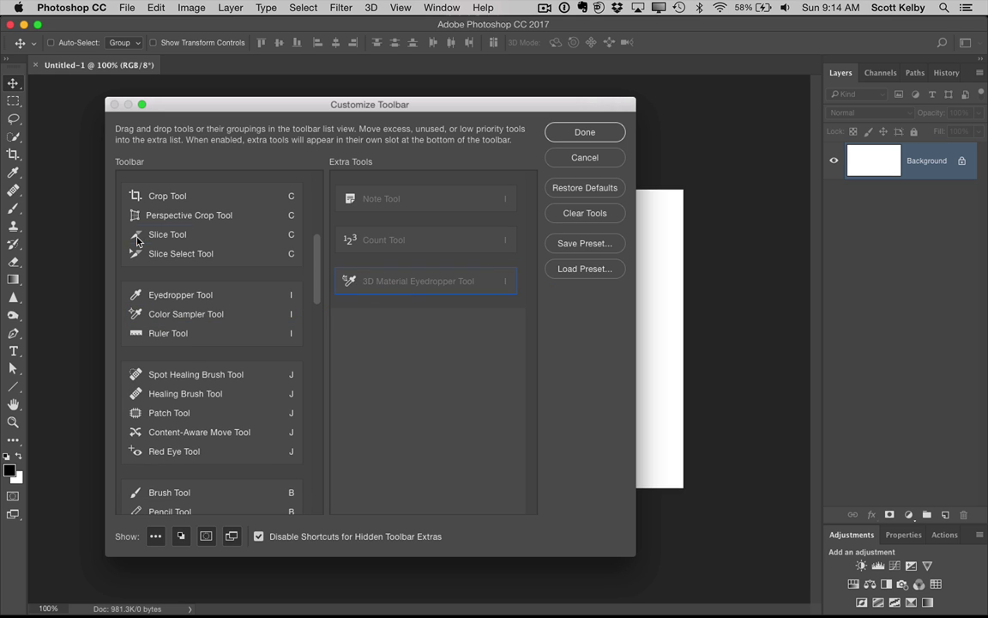
pyautogui.moveTo(136, 234); pyautogui.dragTo(390, 343)
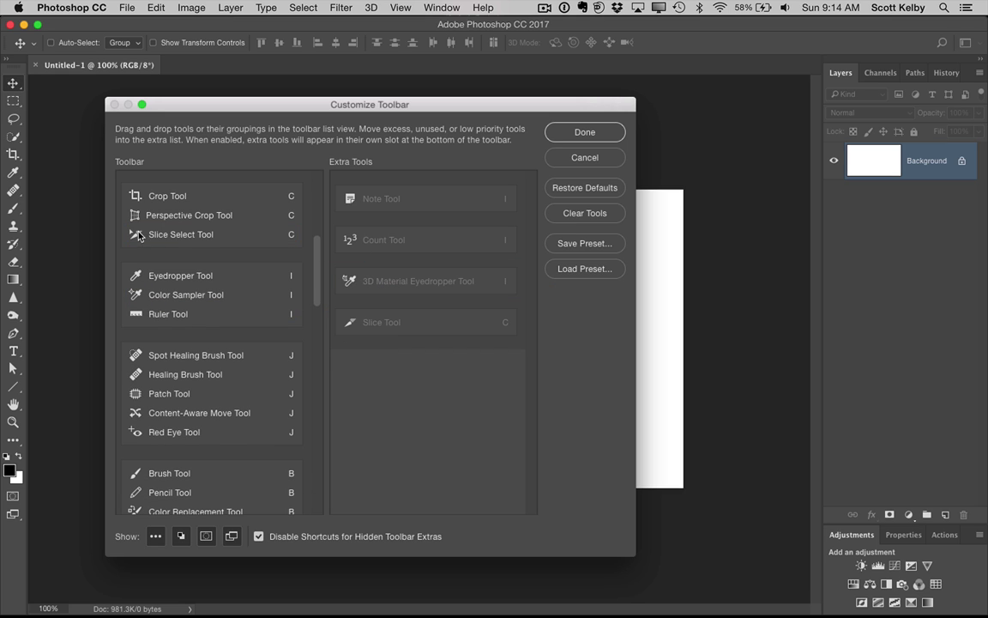
pyautogui.moveTo(168, 234); pyautogui.dragTo(413, 386)
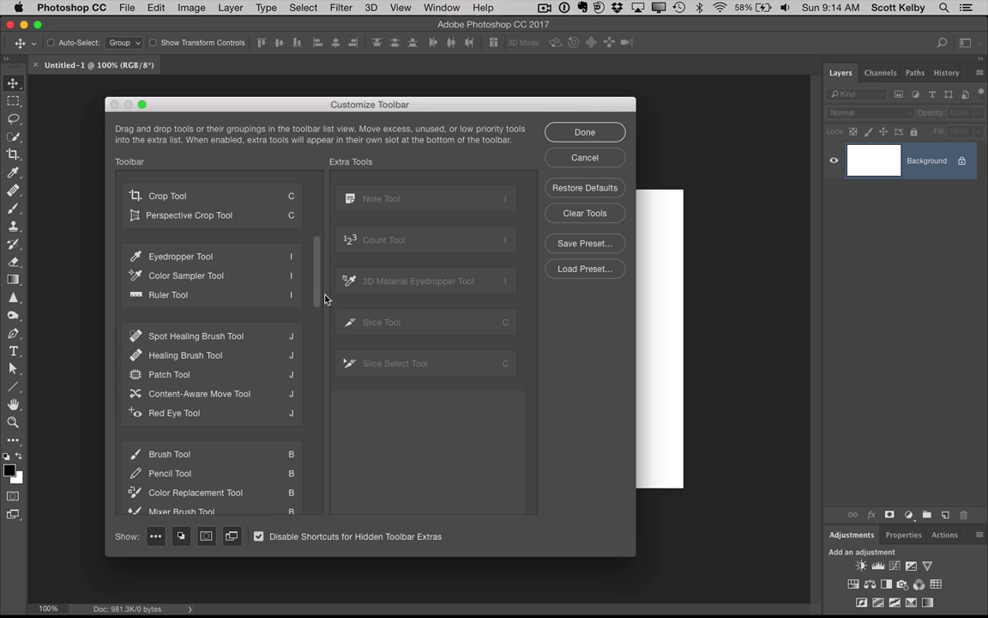
pyautogui.moveTo(316, 290); pyautogui.dragTo(297, 302)
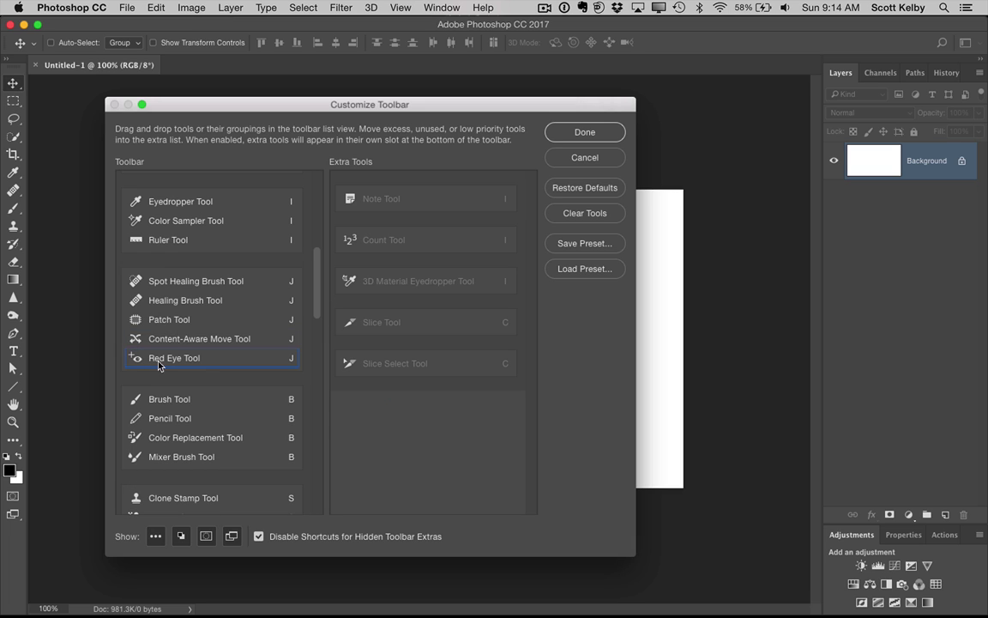
pyautogui.moveTo(133, 360); pyautogui.dragTo(394, 422)
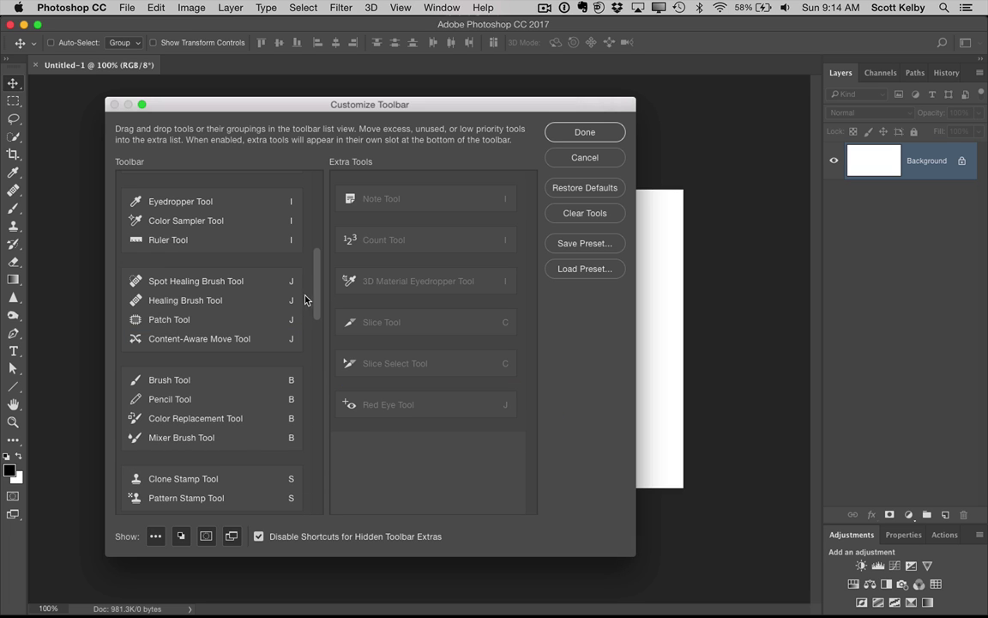
pyautogui.moveTo(314, 280); pyautogui.dragTo(318, 315)
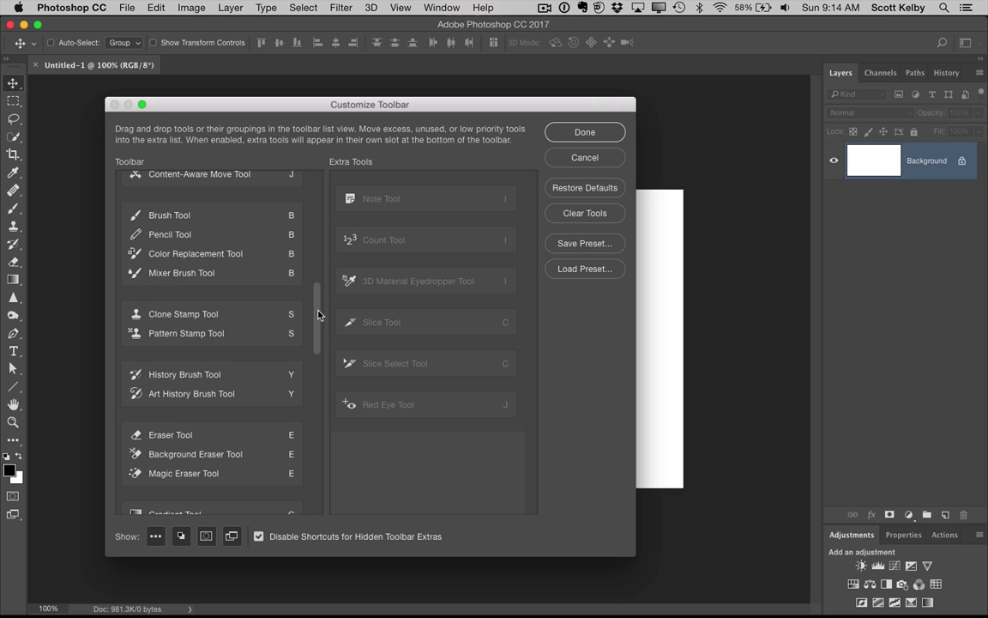
pyautogui.moveTo(167, 273)
pyautogui.mouseDown()
pyautogui.moveTo(309, 434)
pyautogui.moveTo(367, 448)
pyautogui.mouseUp()
# Restore the default toolbar layout and close the customization dialog
pyautogui.scroll(-3, 313, 336)
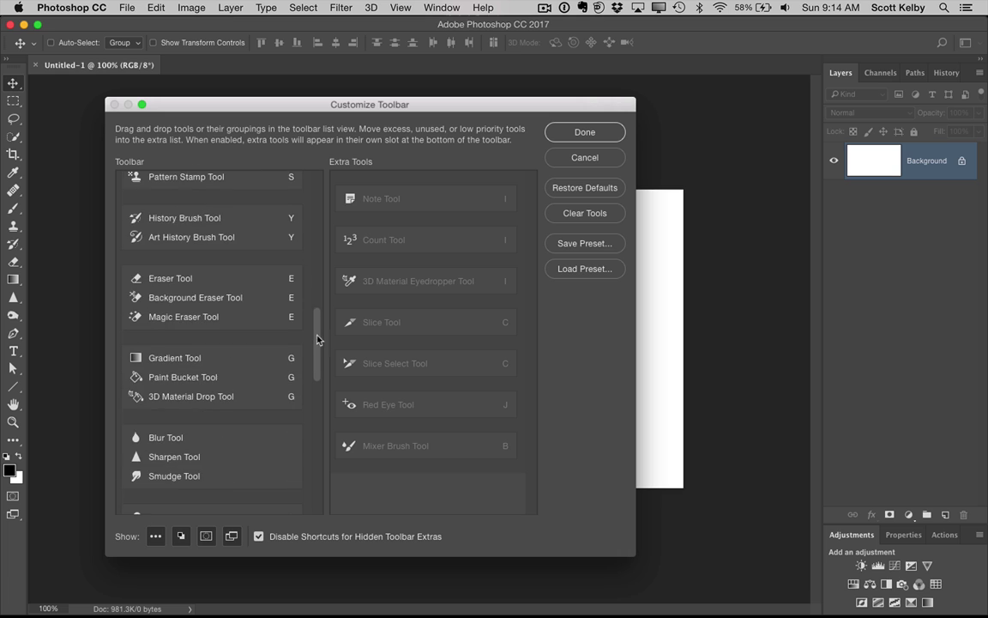
pyautogui.scroll(4, 319, 331)
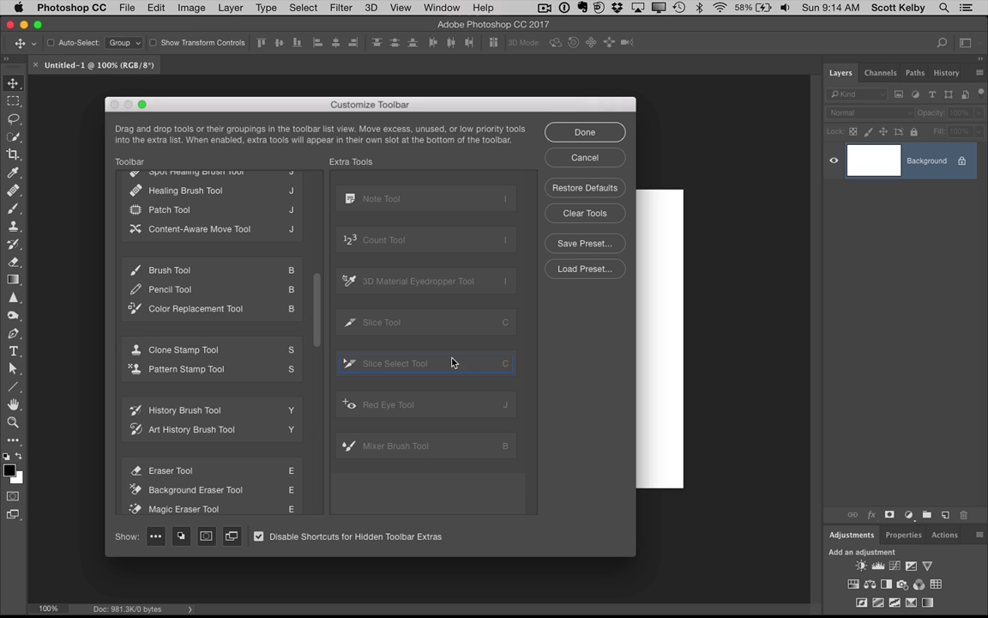
pyautogui.click(601, 193)
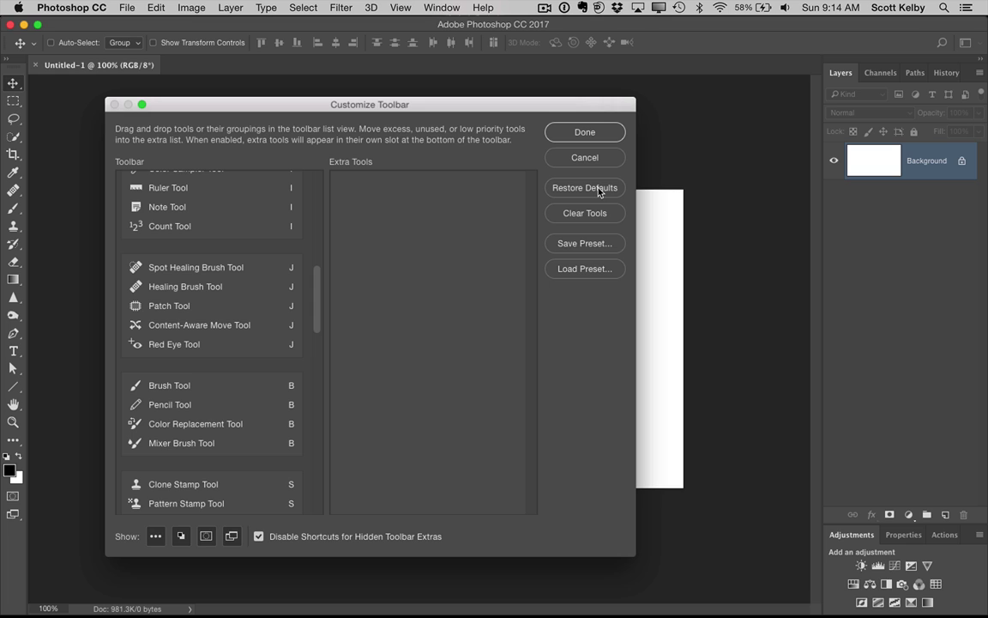
pyautogui.click(597, 135)
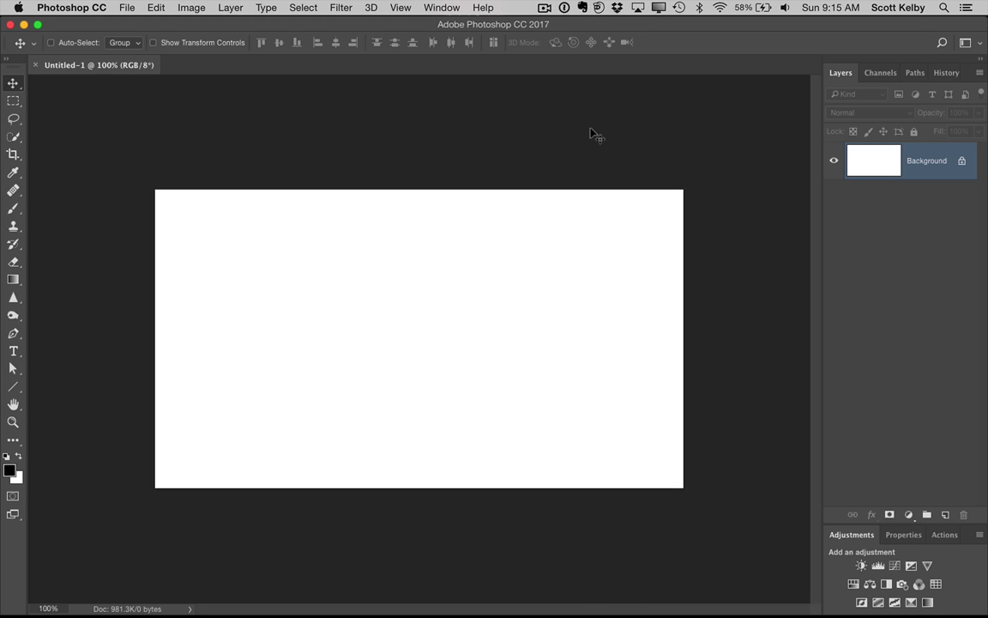
pyautogui.click(83, 8)
pyautogui.moveTo(96, 50)
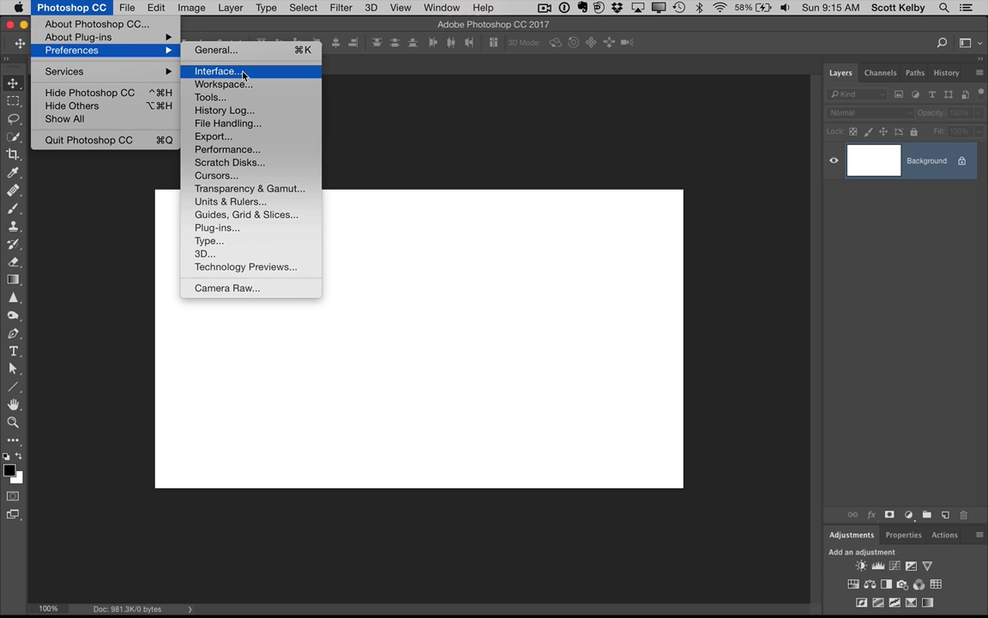
pyautogui.click(279, 72)
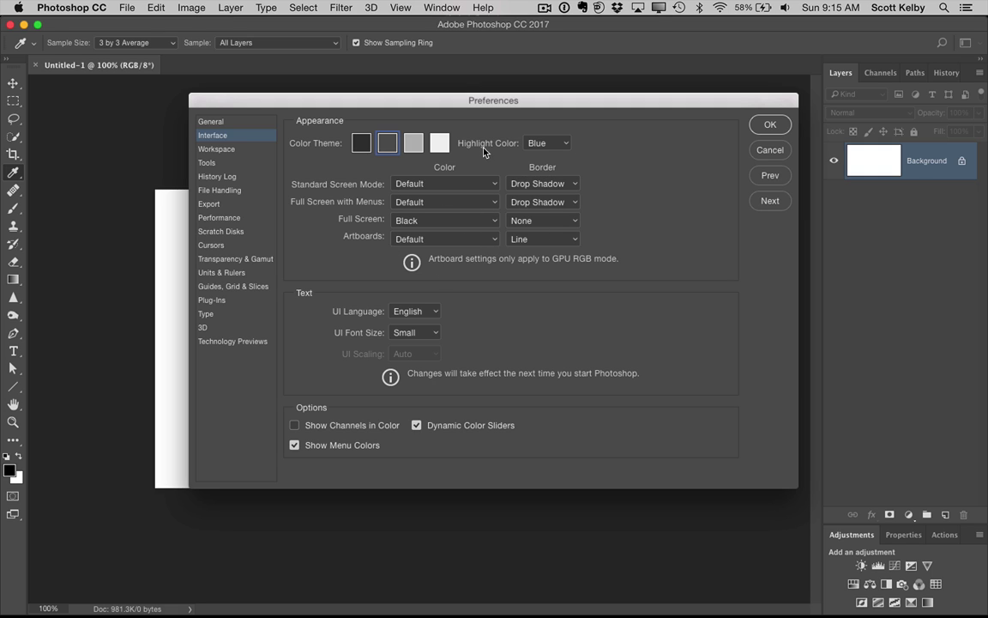
pyautogui.click(542, 143)
pyautogui.click(811, 161)
pyautogui.click(562, 146)
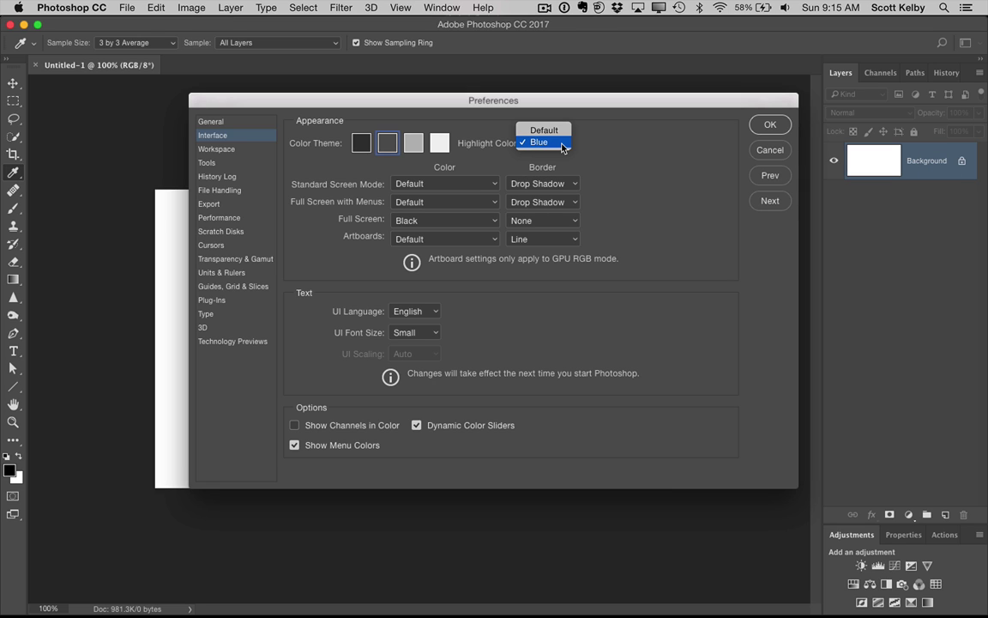
pyautogui.click(559, 131)
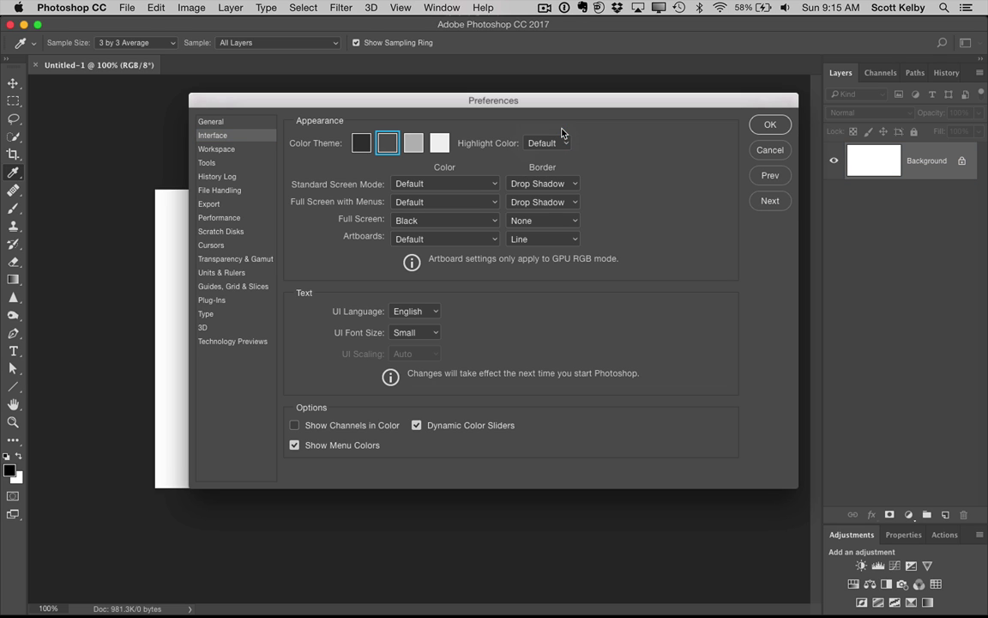
pyautogui.click(546, 144)
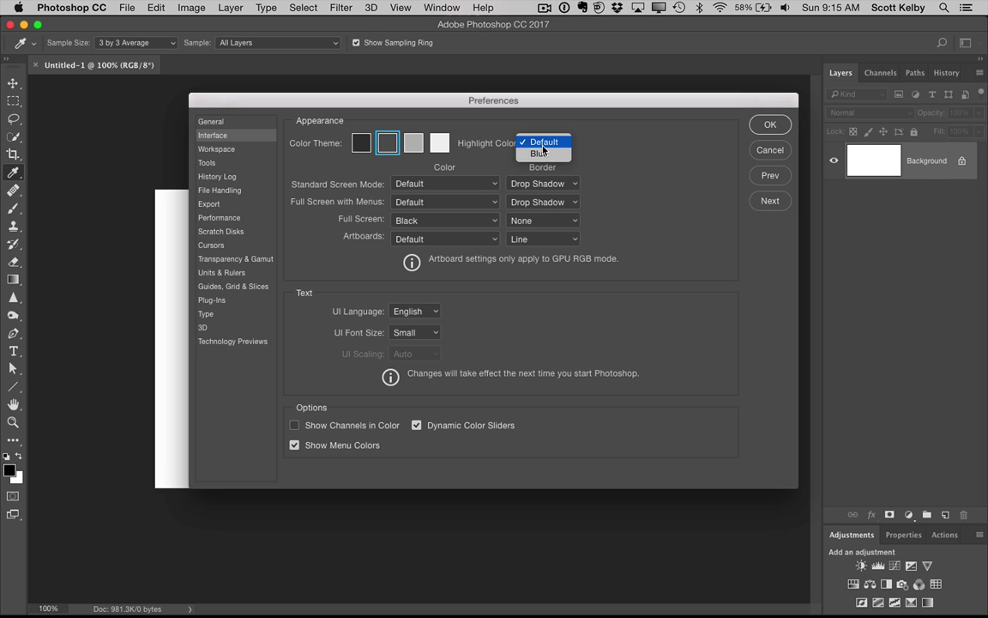
pyautogui.click(547, 155)
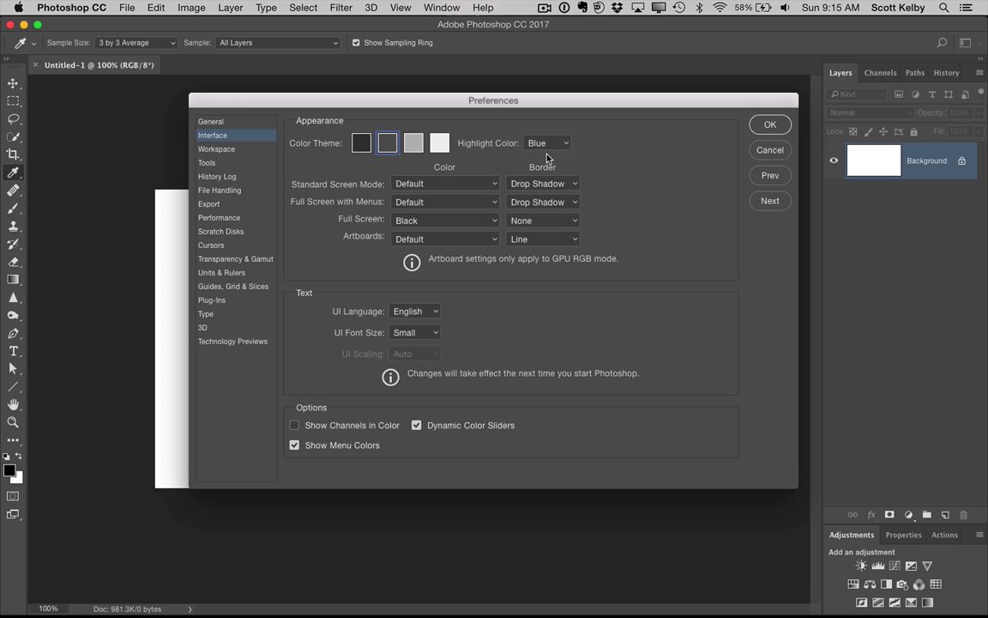
pyautogui.click(769, 126)
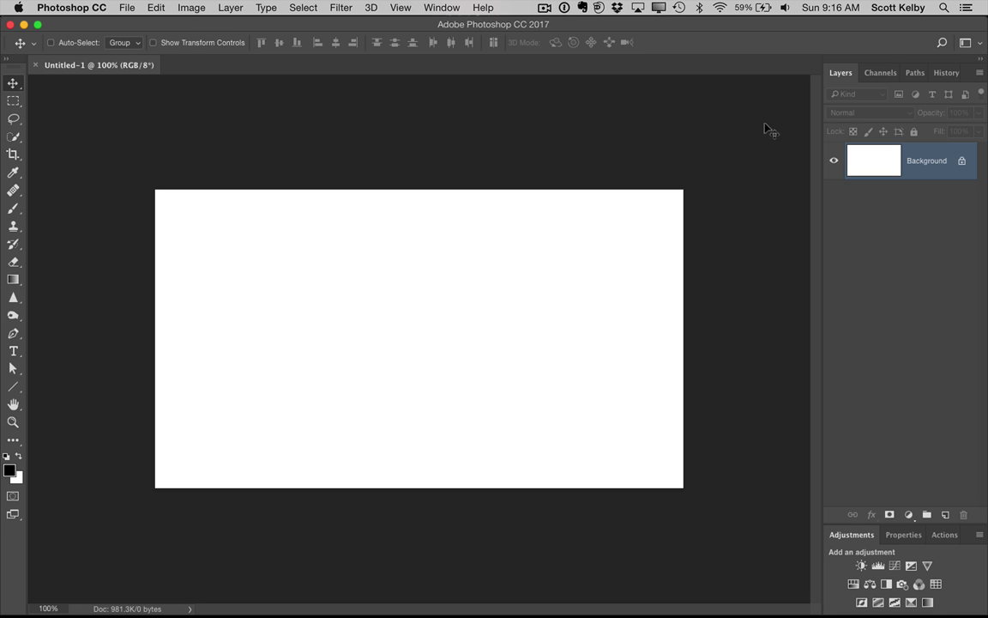
# Look through the Filter menu, then open Keyboard Shortcuts for Application Menus
pyautogui.click(338, 8)
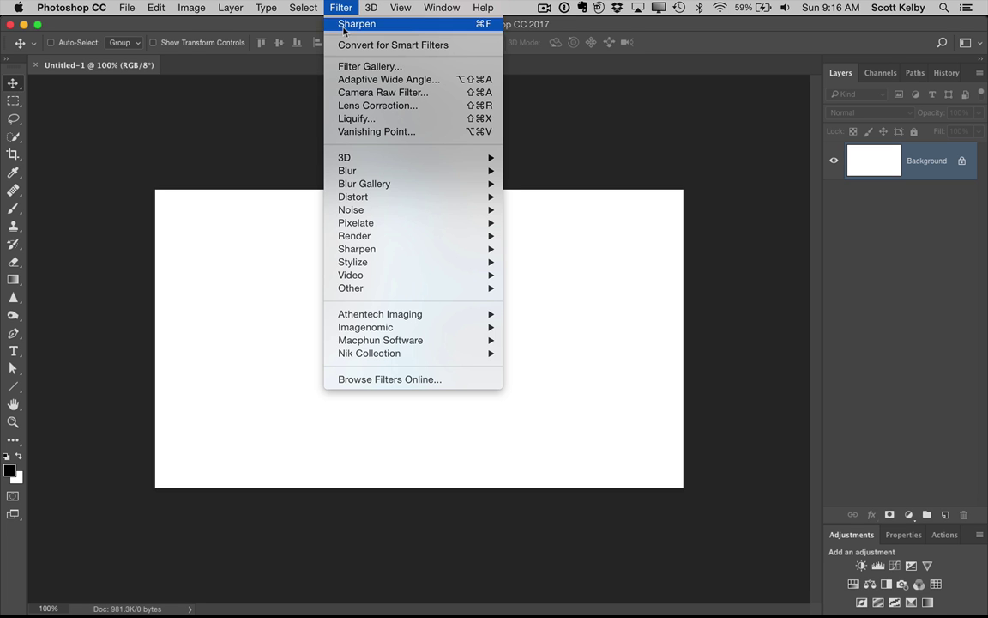
pyautogui.moveTo(375, 170)
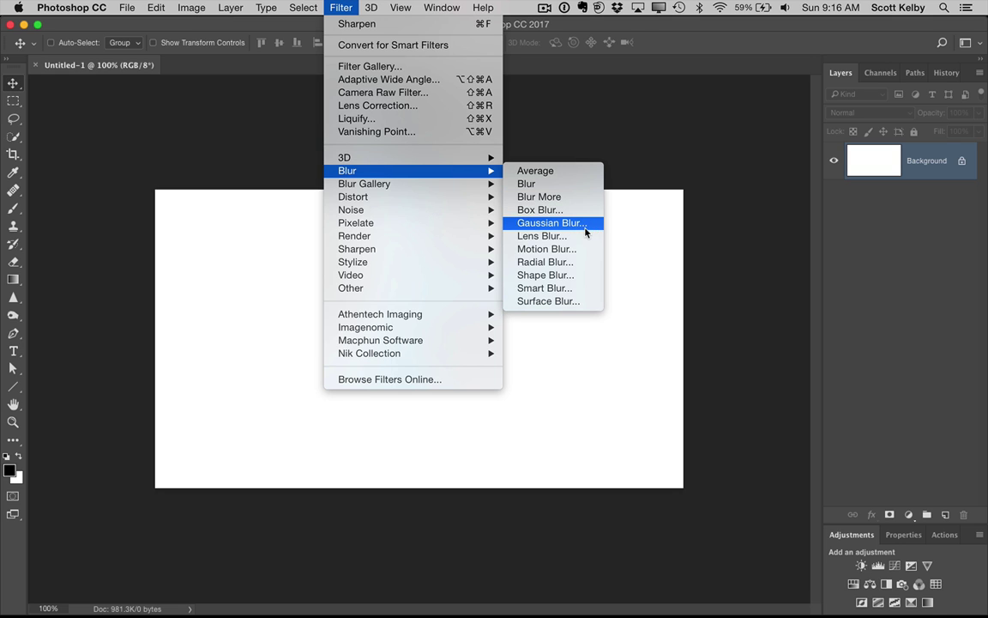
pyautogui.click(713, 220)
pyautogui.click(156, 7)
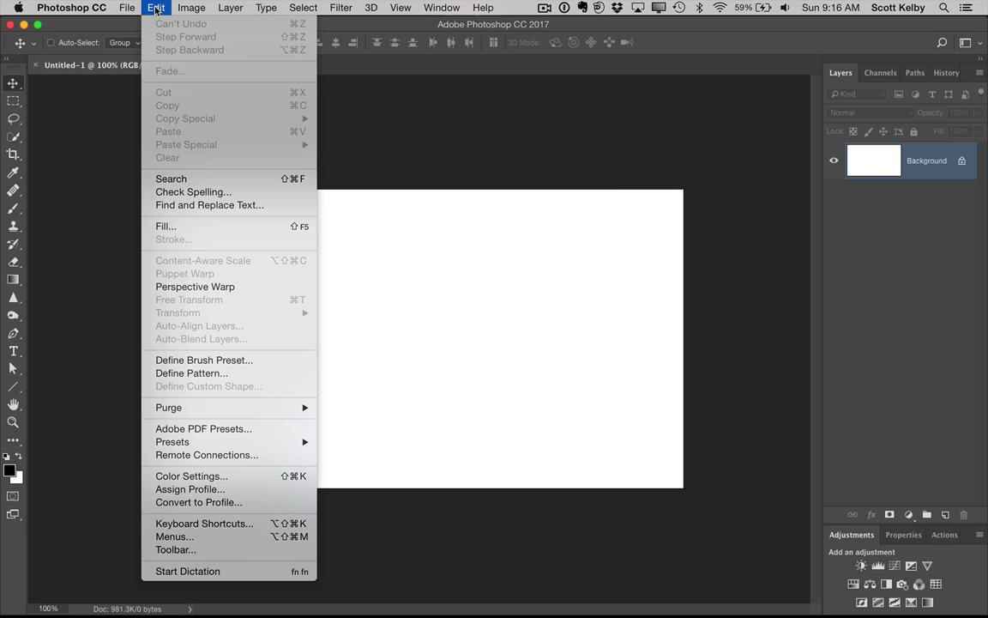
pyautogui.click(240, 523)
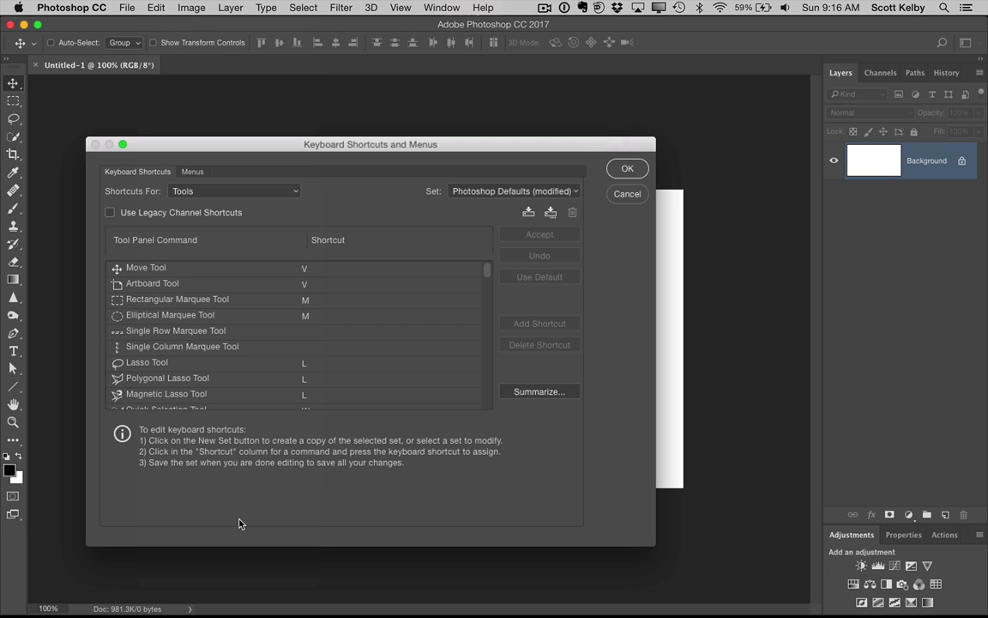
pyautogui.click(256, 194)
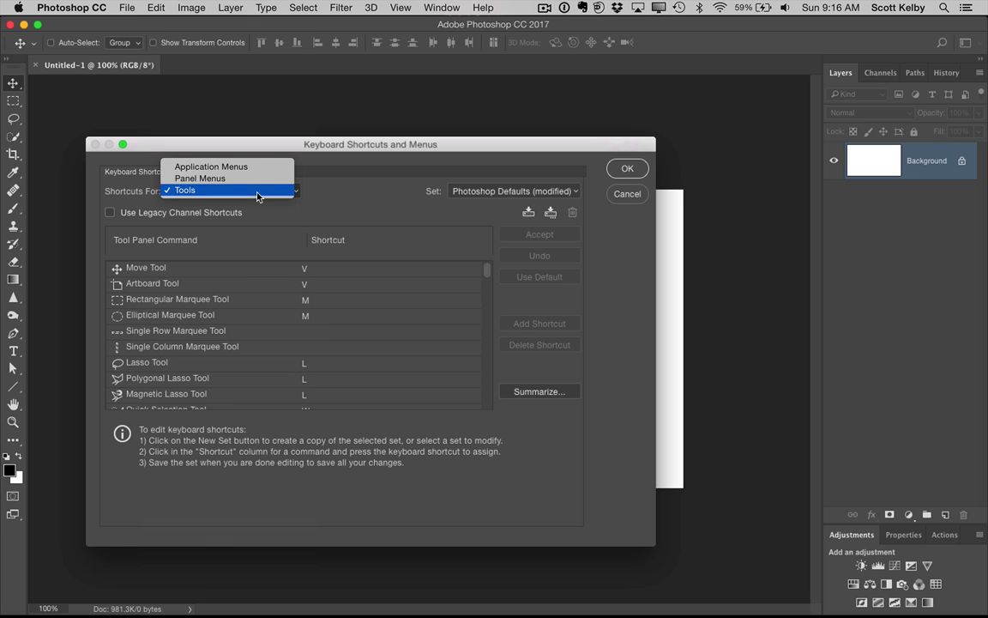
pyautogui.click(258, 166)
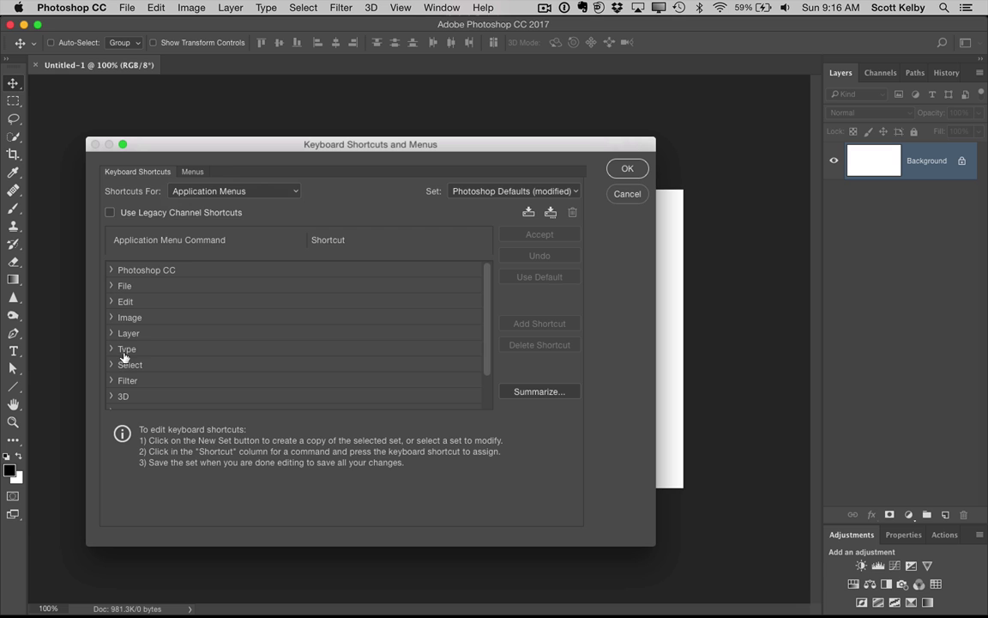
# Assign Cmd+G to Filter > Gaussian Blur, accepting the Group Layers conflict
pyautogui.click(110, 380)
pyautogui.scroll(-3, 286, 309)
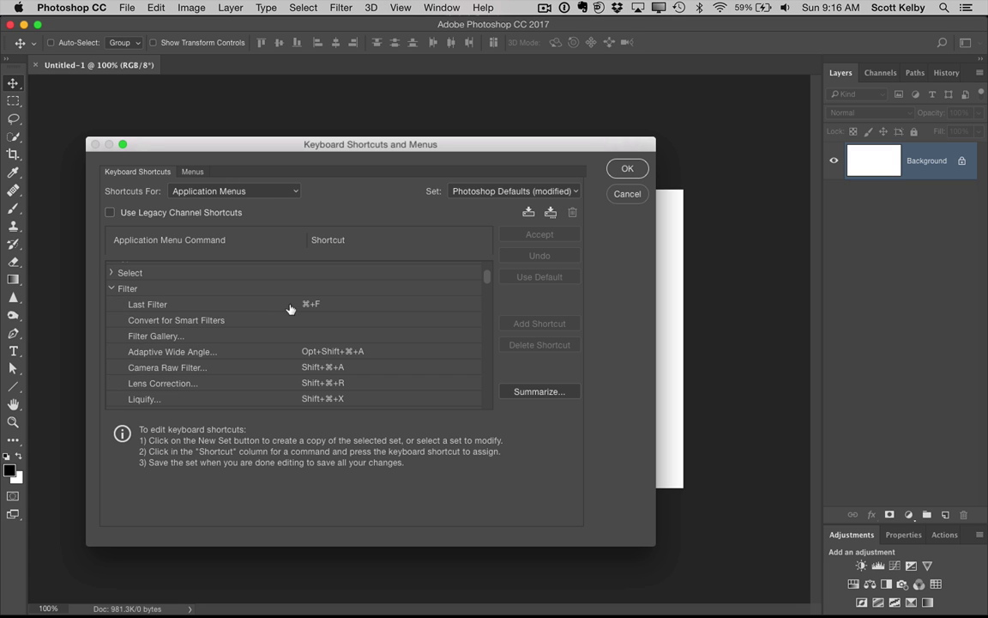
pyautogui.scroll(-10, 290, 309)
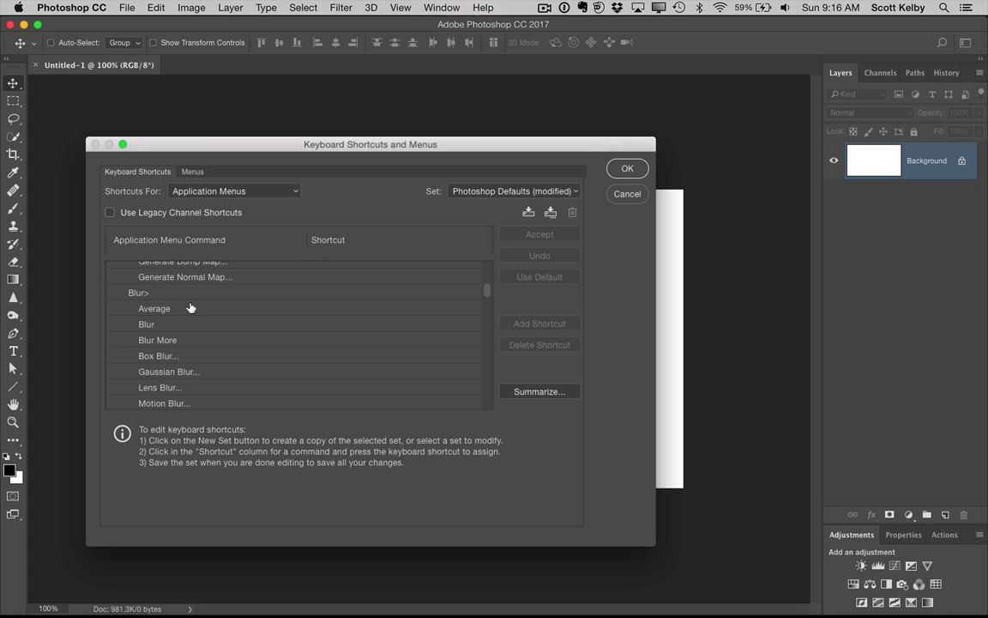
pyautogui.scroll(-2, 210, 302)
pyautogui.click(184, 339)
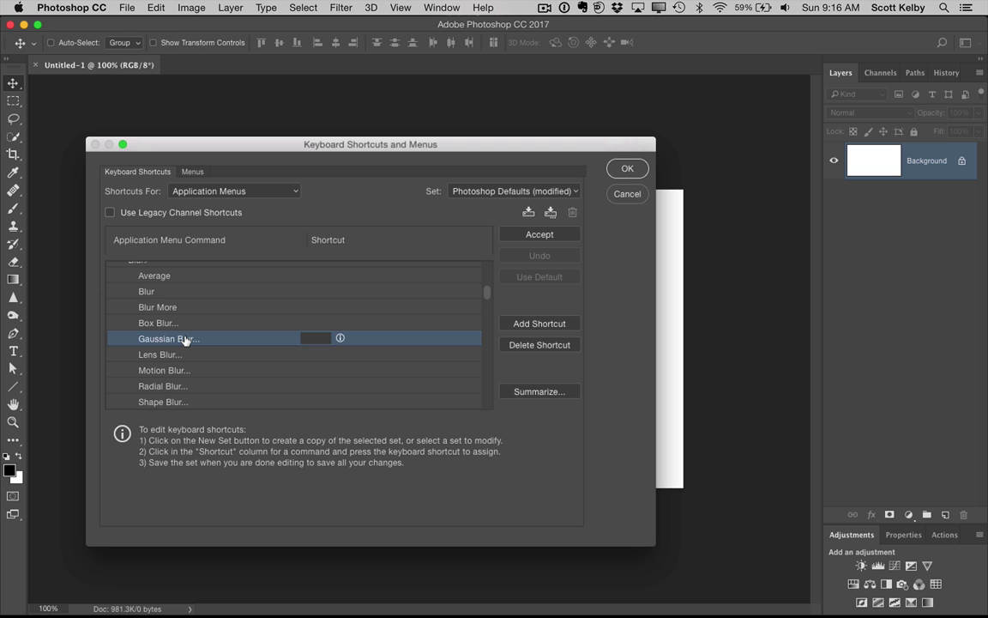
pyautogui.press('super+g')
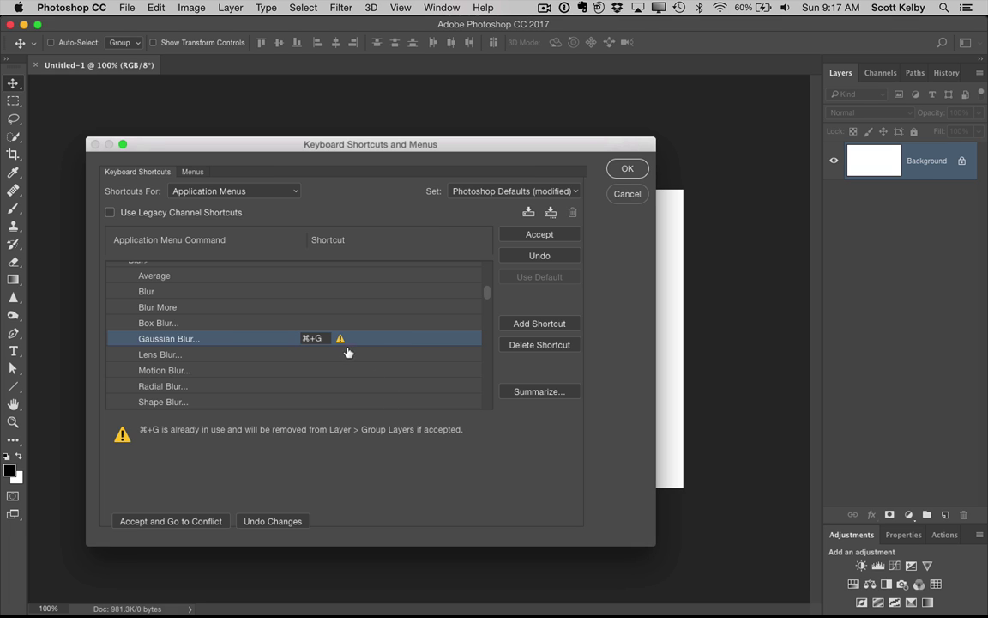
pyautogui.click(627, 169)
# Save the new shortcut and use it to open Gaussian Blur at a 3.0-pixel radius
pyautogui.click(627, 169)
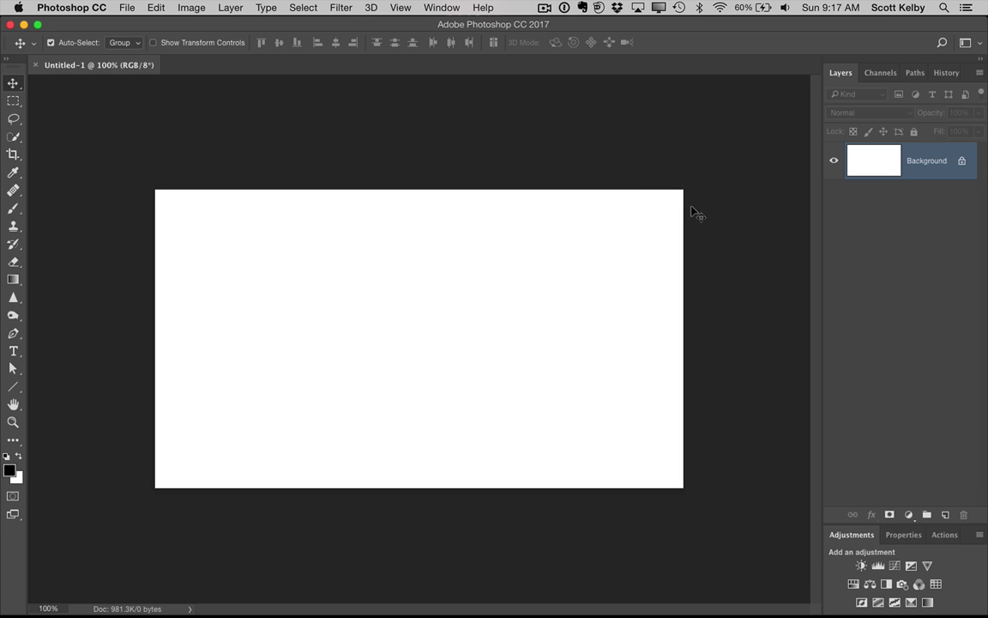
pyautogui.press('F2')
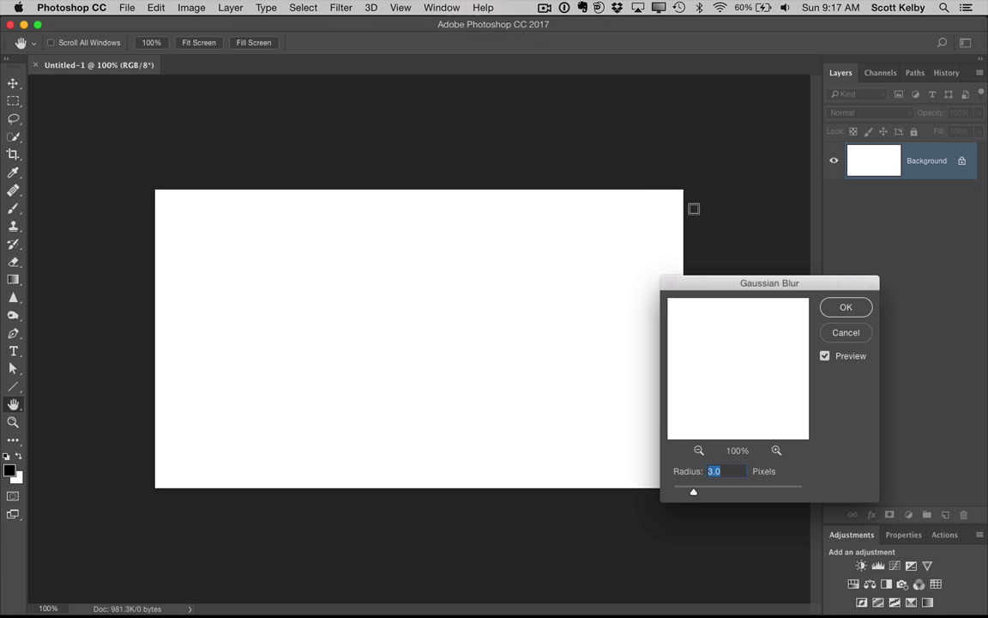